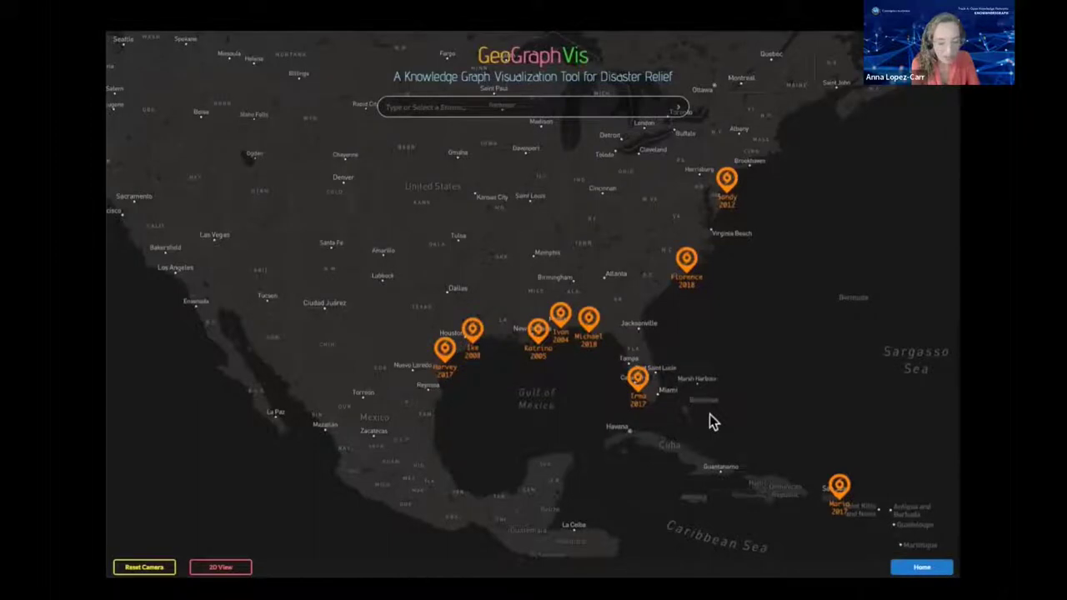
Search the storm list for 'harv' and load Hurricane Harvey (2017) onto the map
left_click(567, 107)
scroll(634, 282, "down", 5)
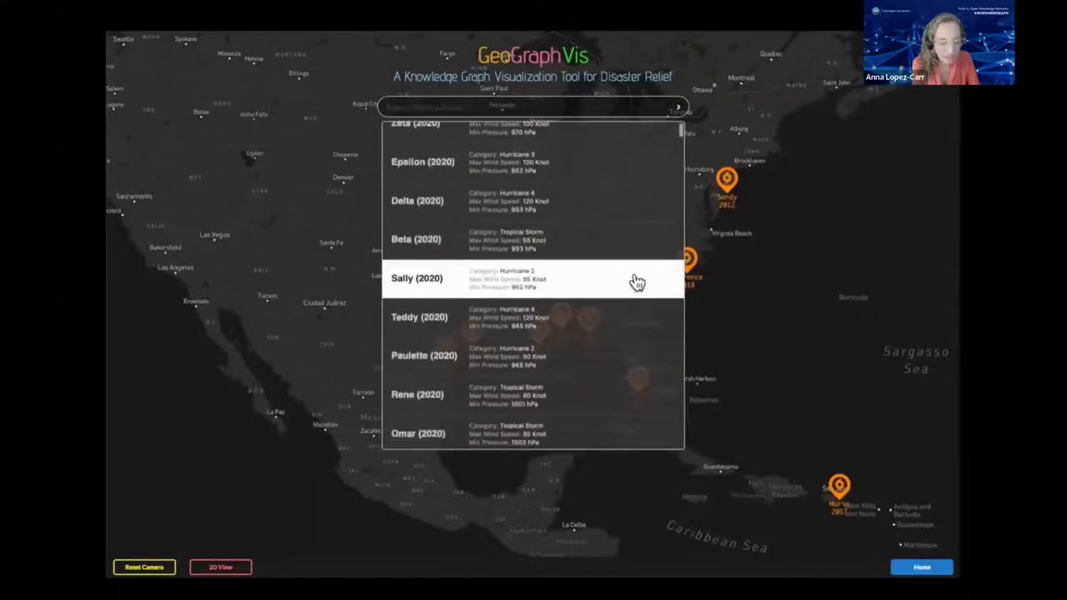
scroll(636, 281, "down", 3)
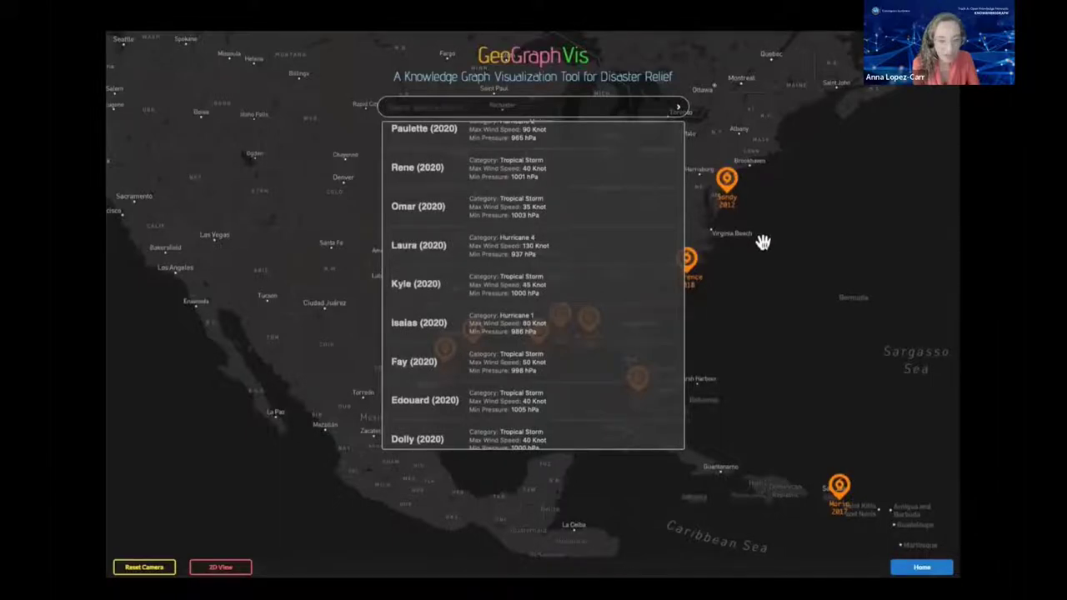
type("harv")
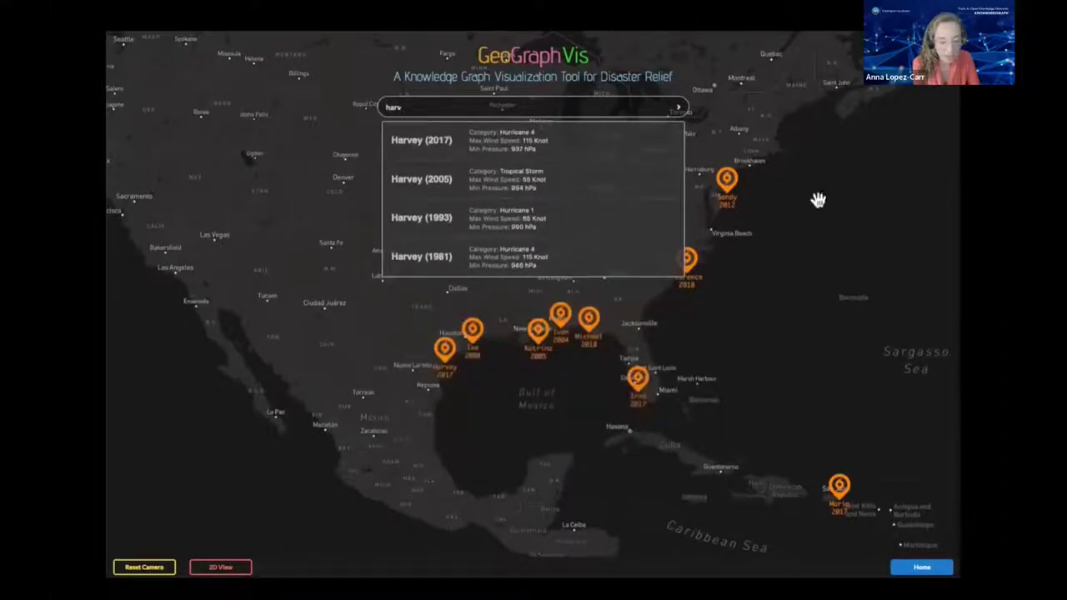
left_click(602, 148)
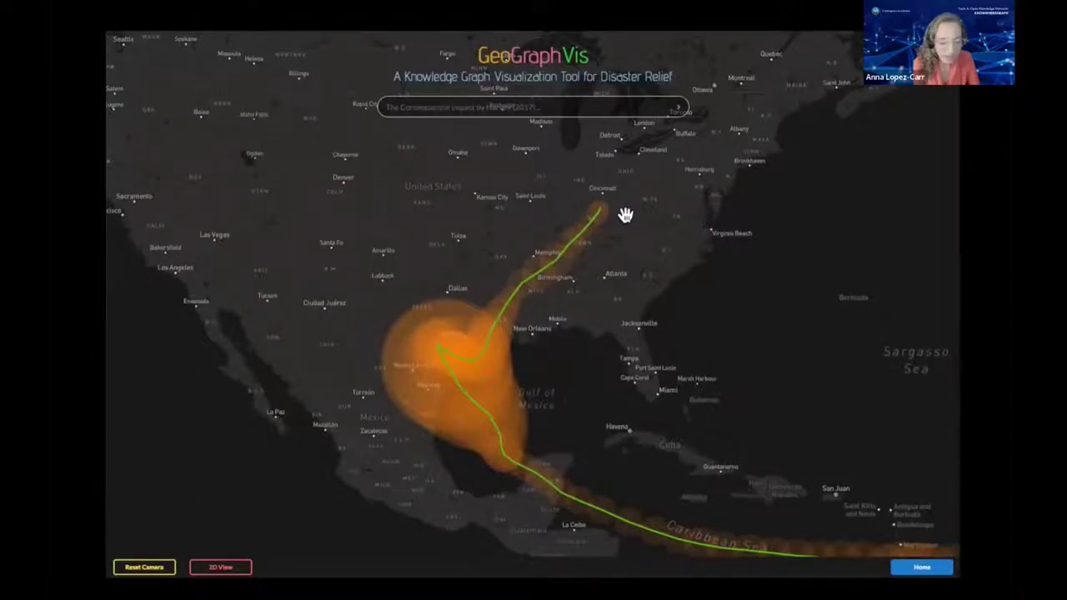
Display Harvey (2017)'s consequential impact as a county-level property damage choropleth map
left_click(636, 112)
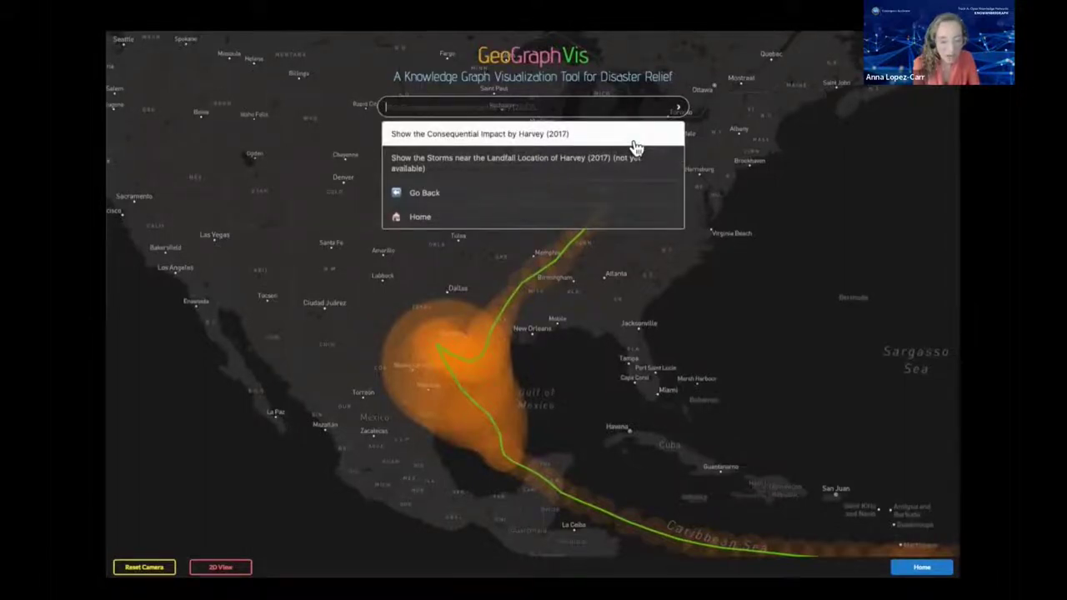
left_click(634, 146)
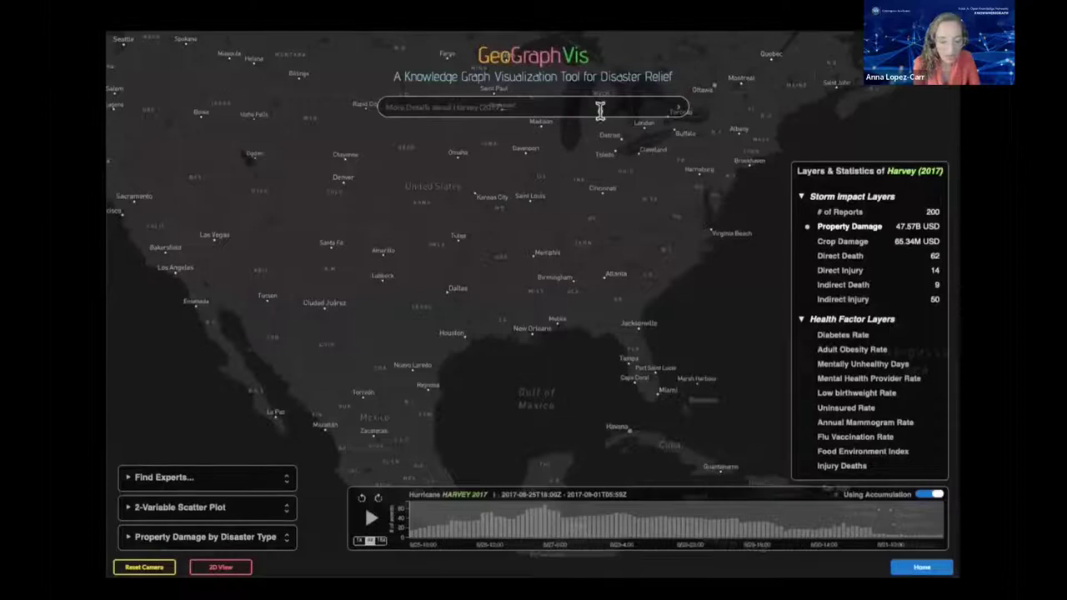
left_click(600, 110)
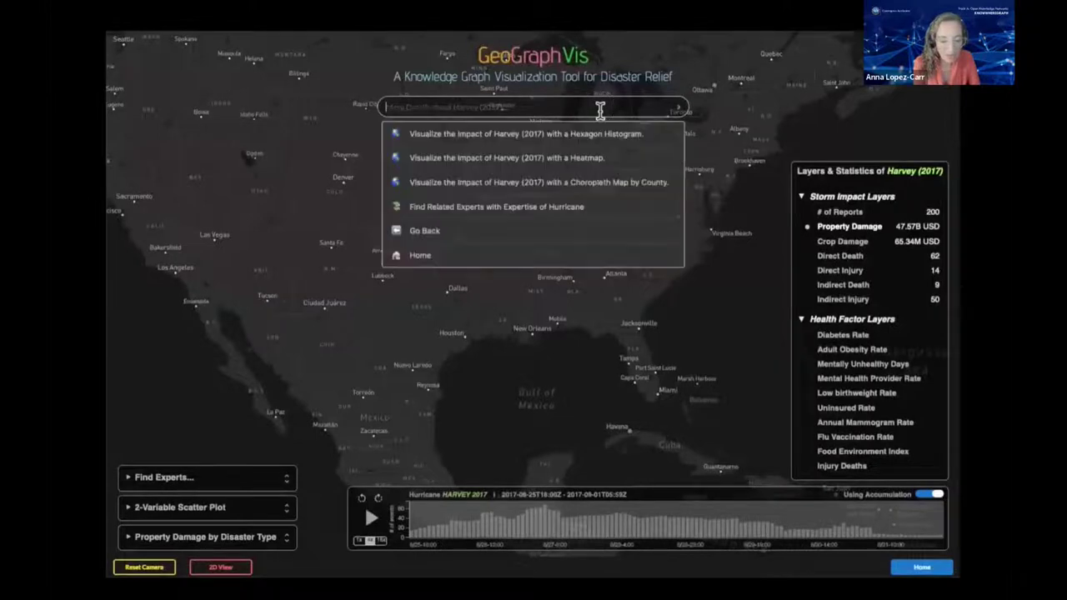
left_click(578, 197)
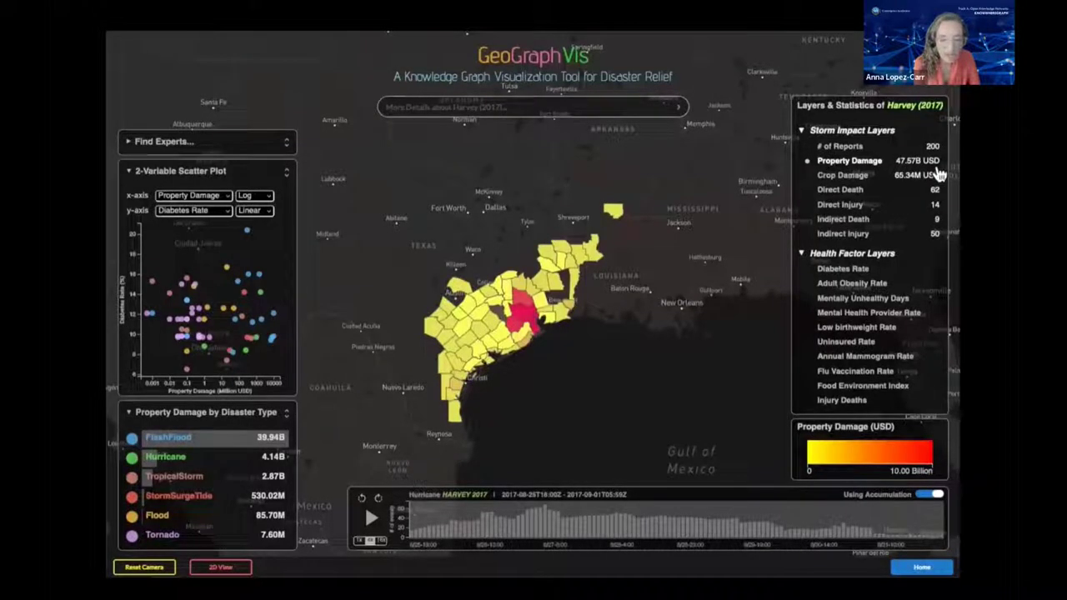
left_click(935, 205)
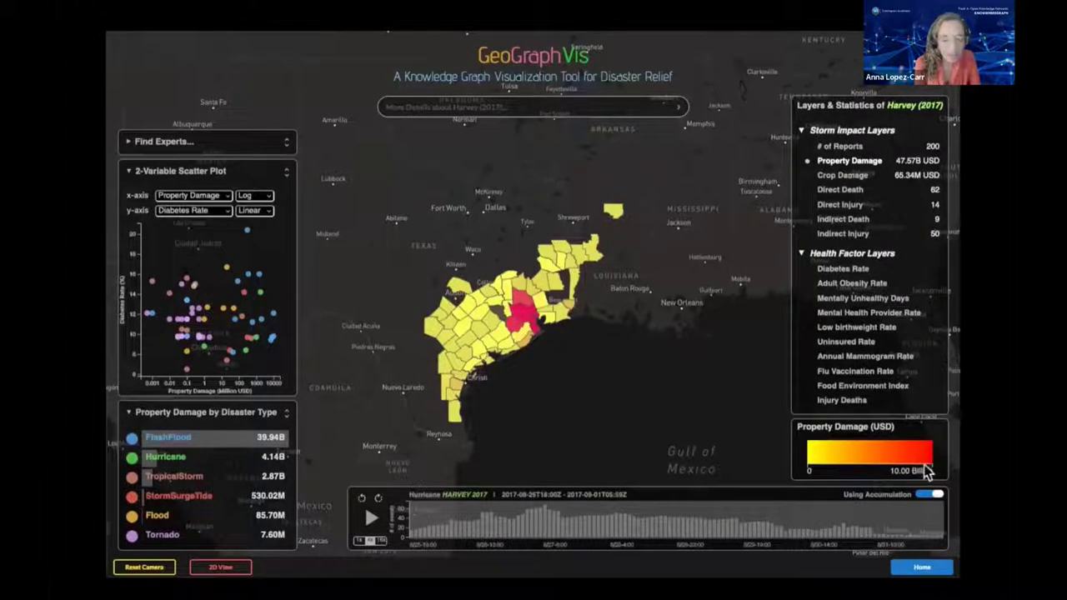
left_click(871, 196)
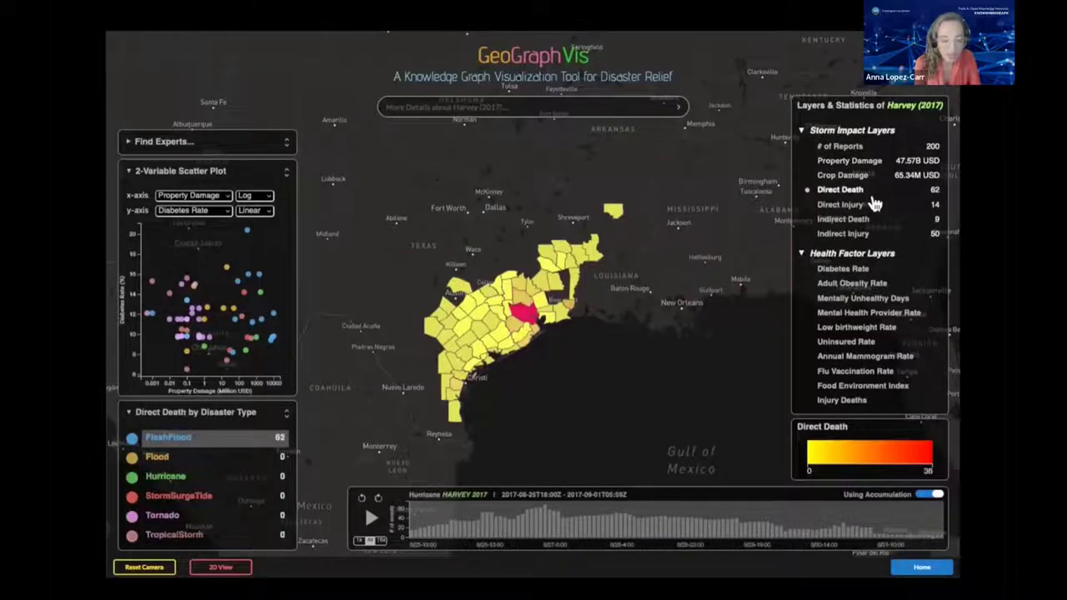
left_click(872, 206)
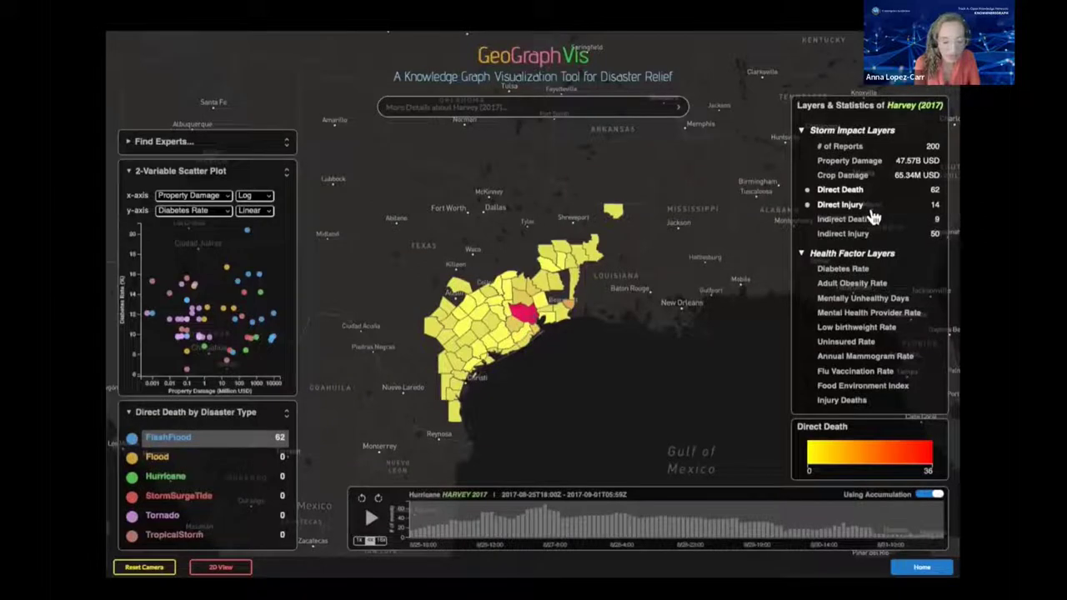
left_click(872, 210)
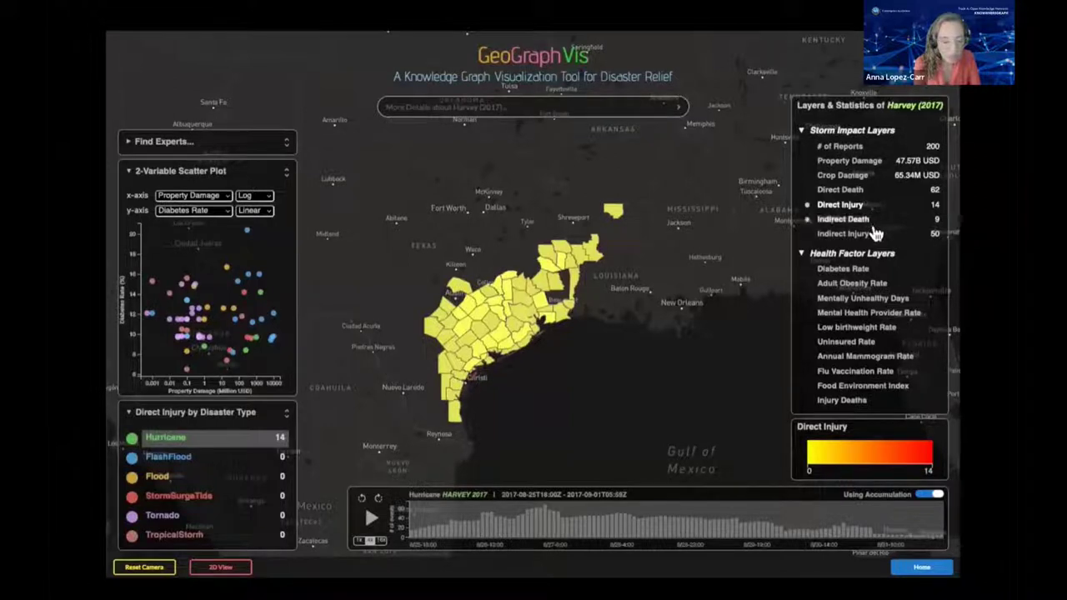
left_click(867, 272)
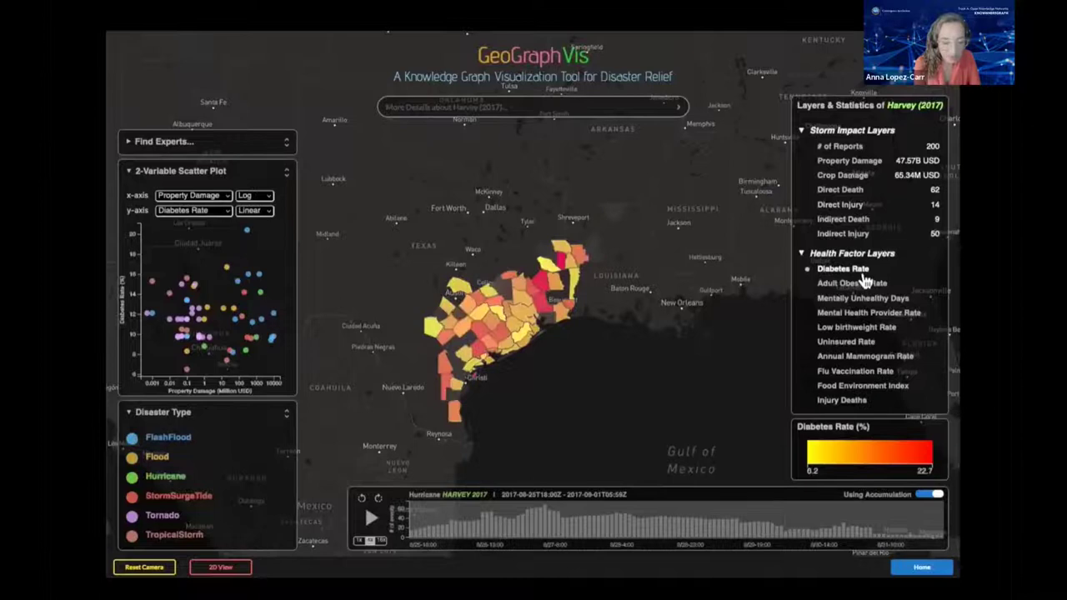
left_click(862, 298)
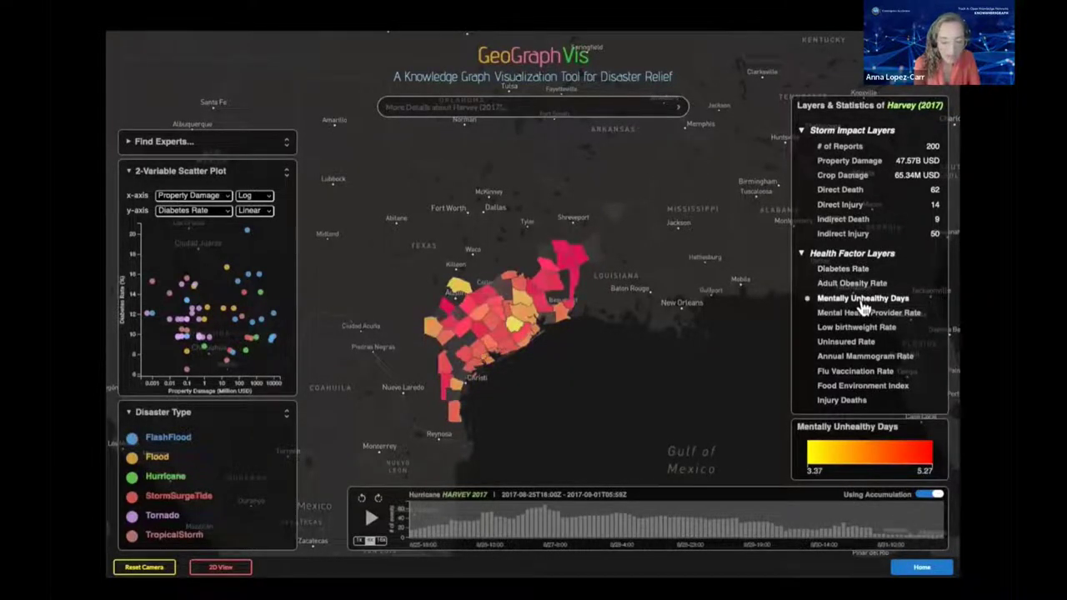
left_click(890, 197)
left_click(880, 176)
left_click(874, 163)
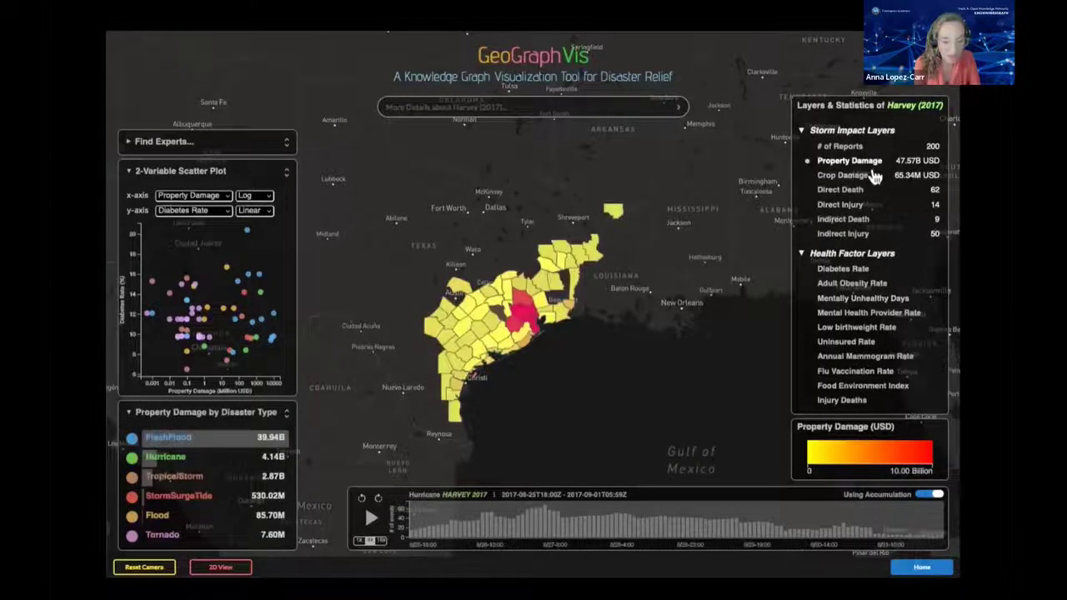
mouse_move(555, 333)
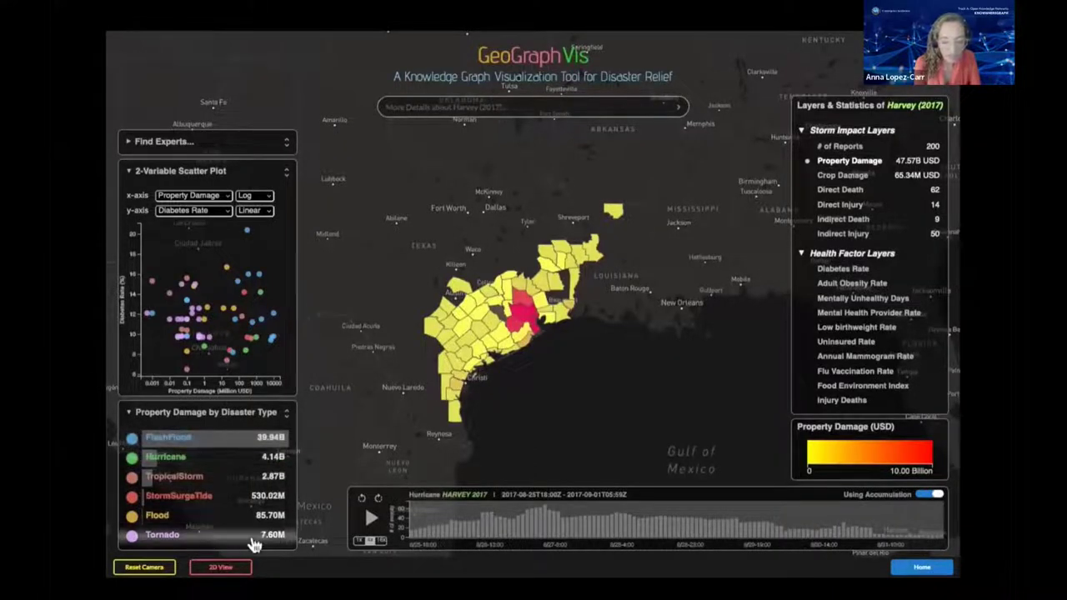
left_click(276, 466)
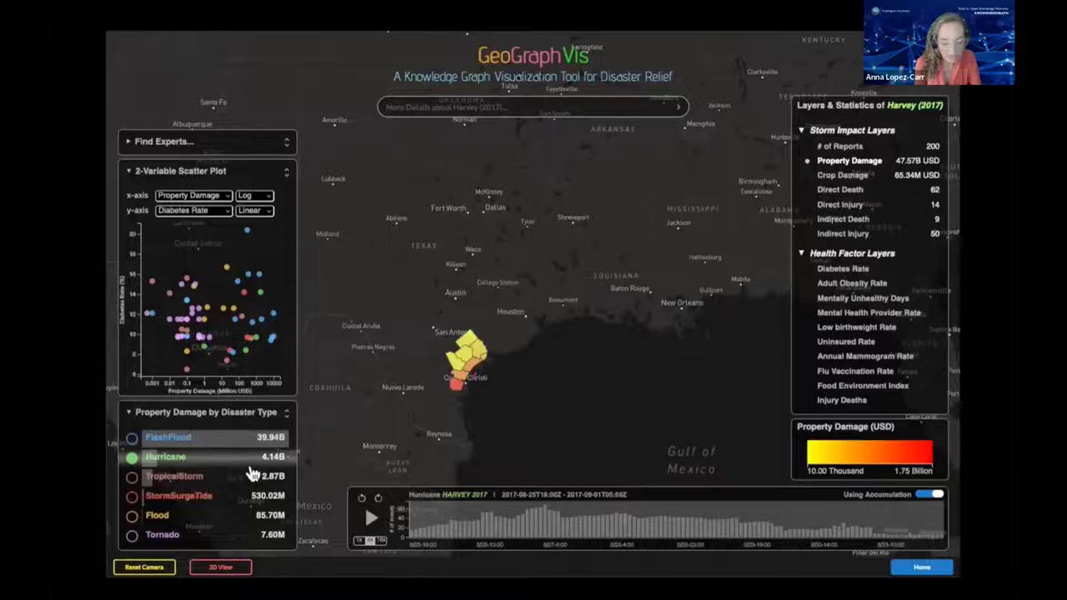
left_click(248, 468)
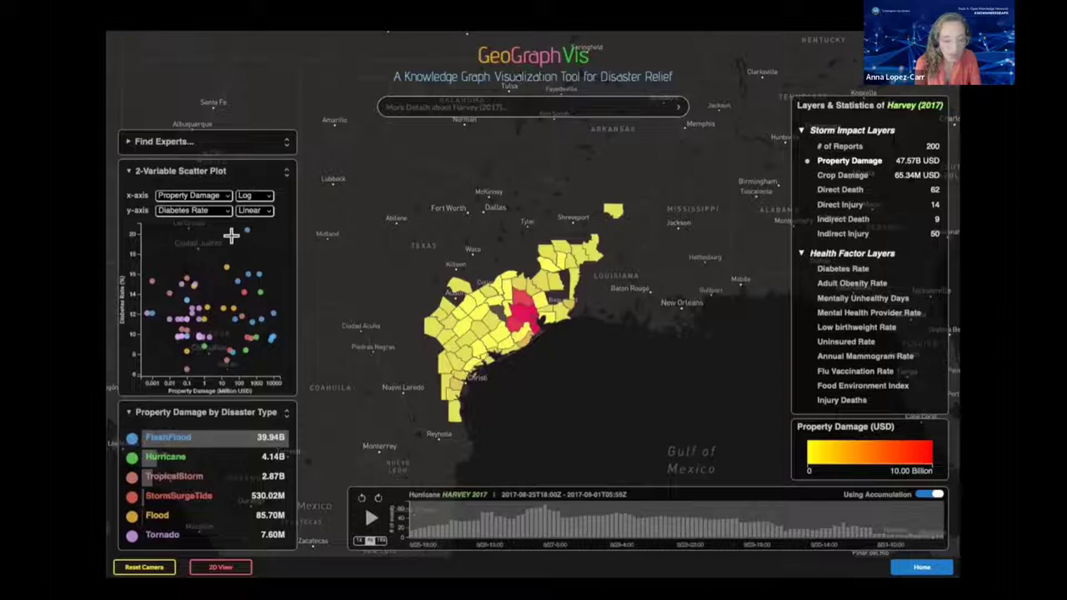
left_click(217, 211)
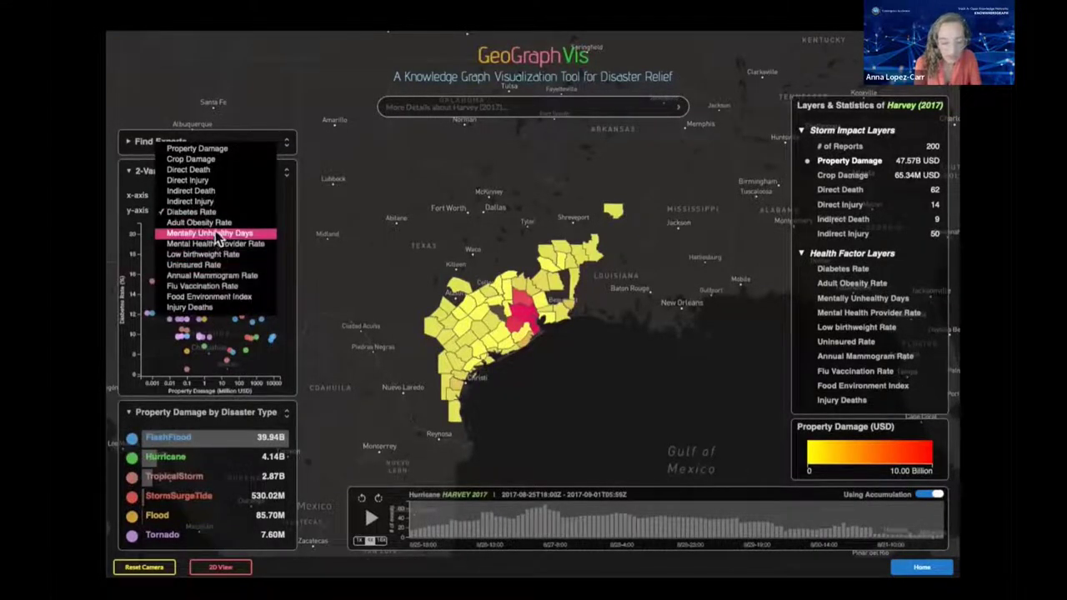
left_click(218, 213)
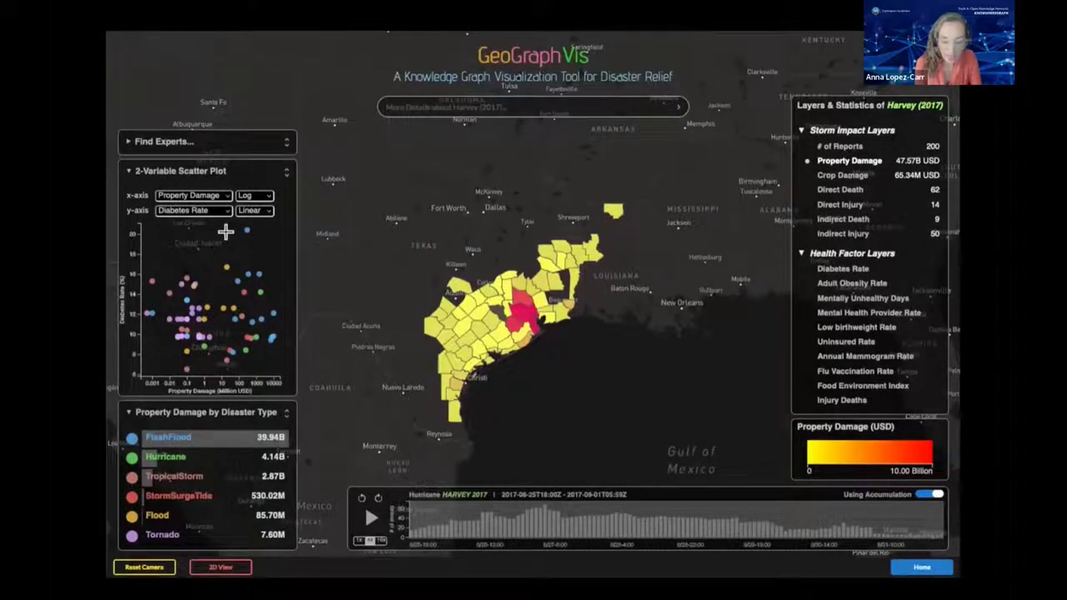
Brush a scatter-plot region, review Orange County's report, then clear the brush filter
left_click_drag(224, 229, 269, 299)
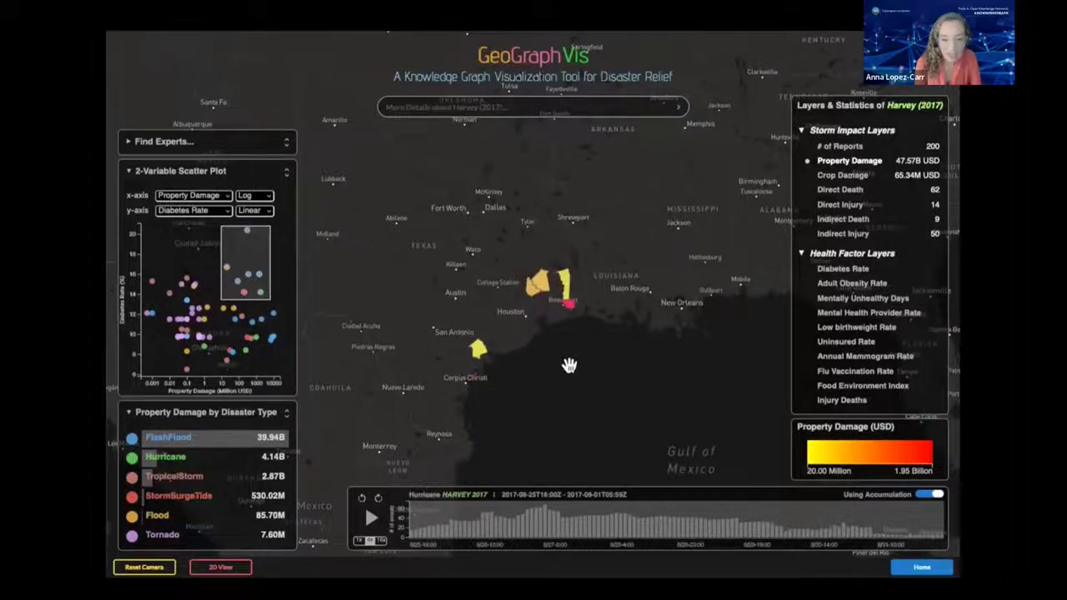
mouse_move(572, 306)
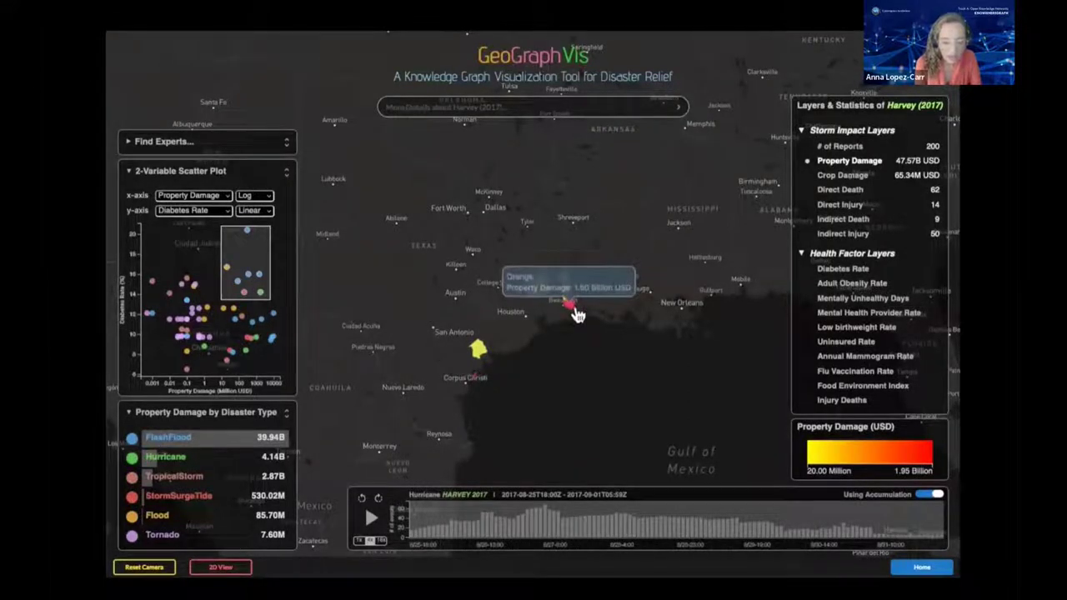
left_click(574, 312)
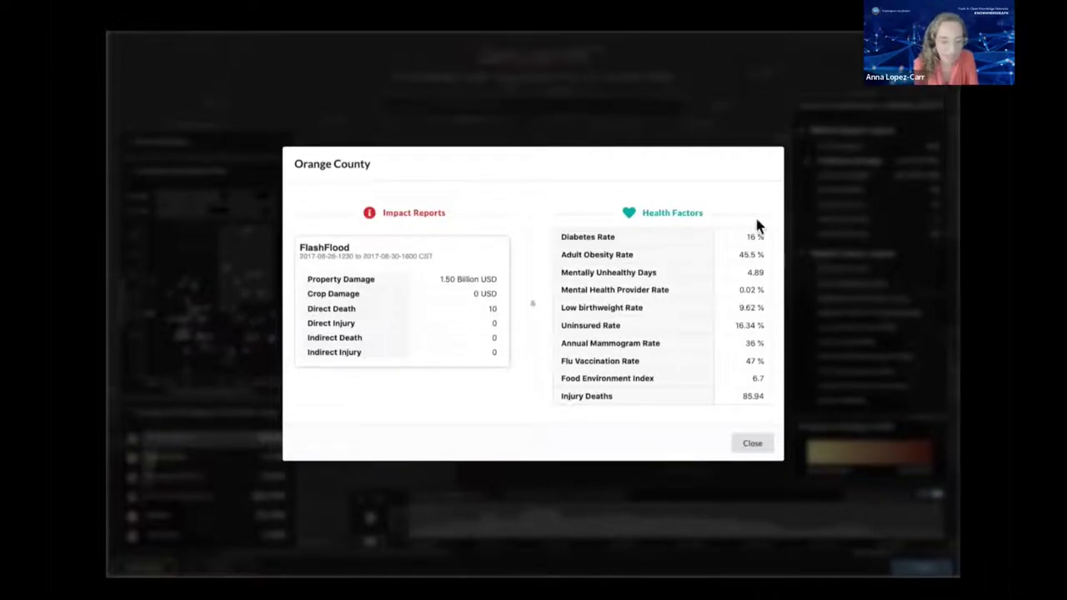
left_click(751, 443)
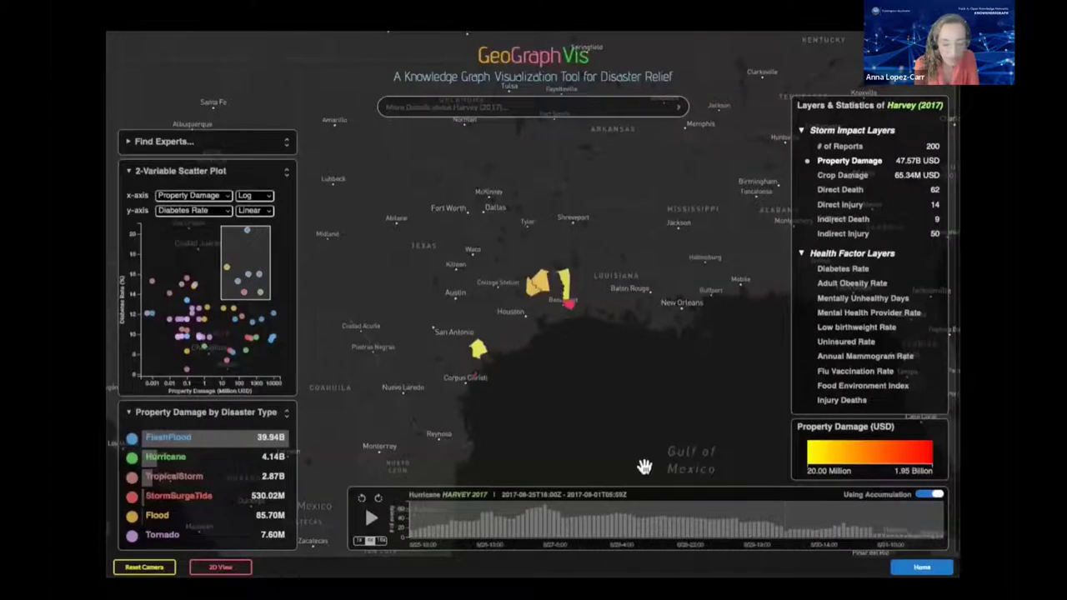
left_click(205, 267)
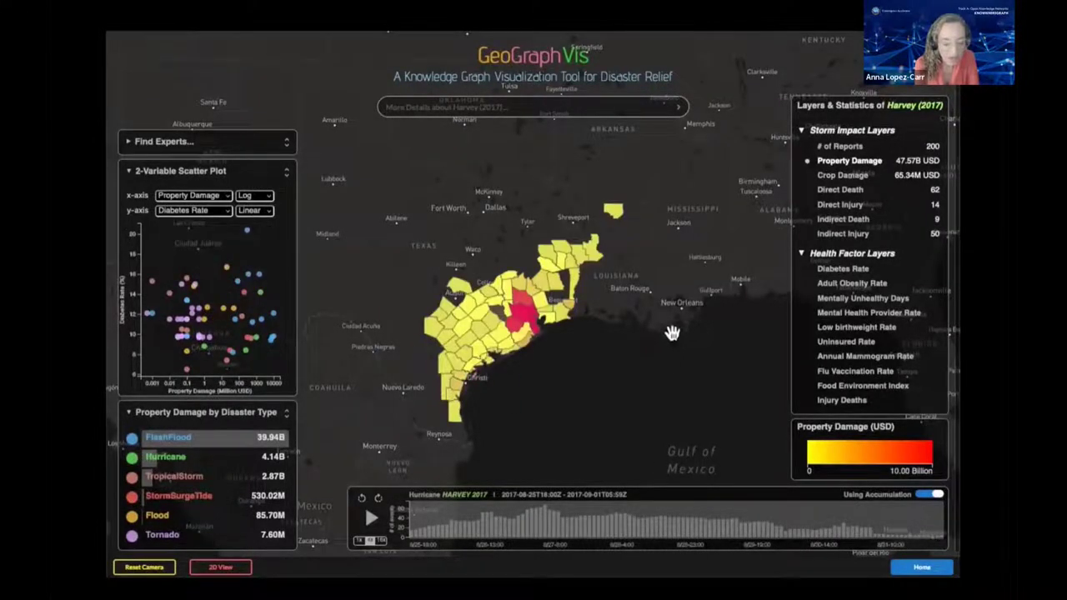
Find experts with Hurricane expertise and map their markers across the whole US
left_click(621, 109)
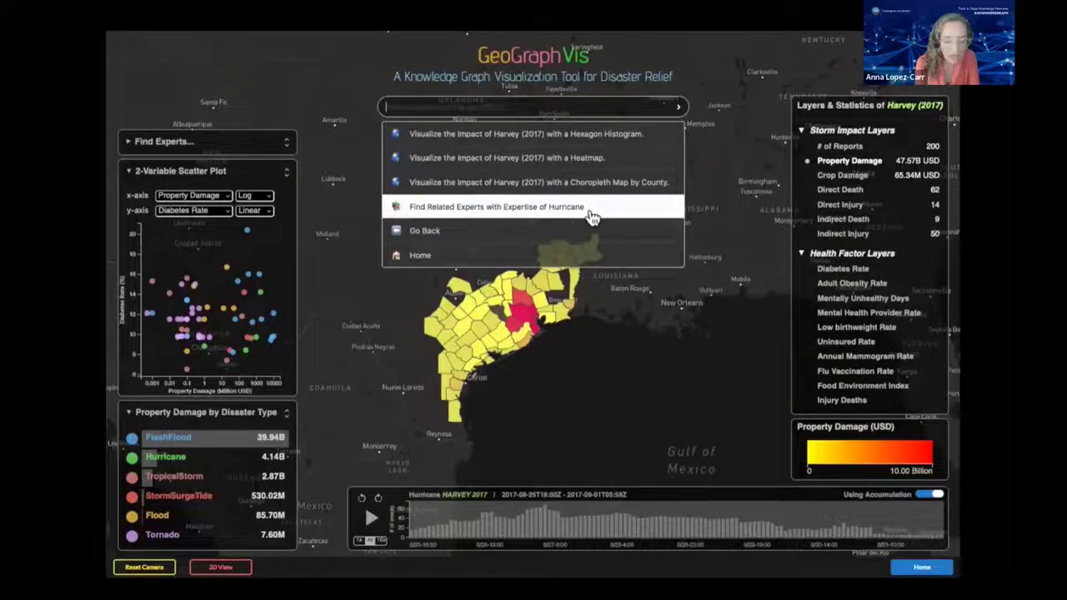
left_click(588, 208)
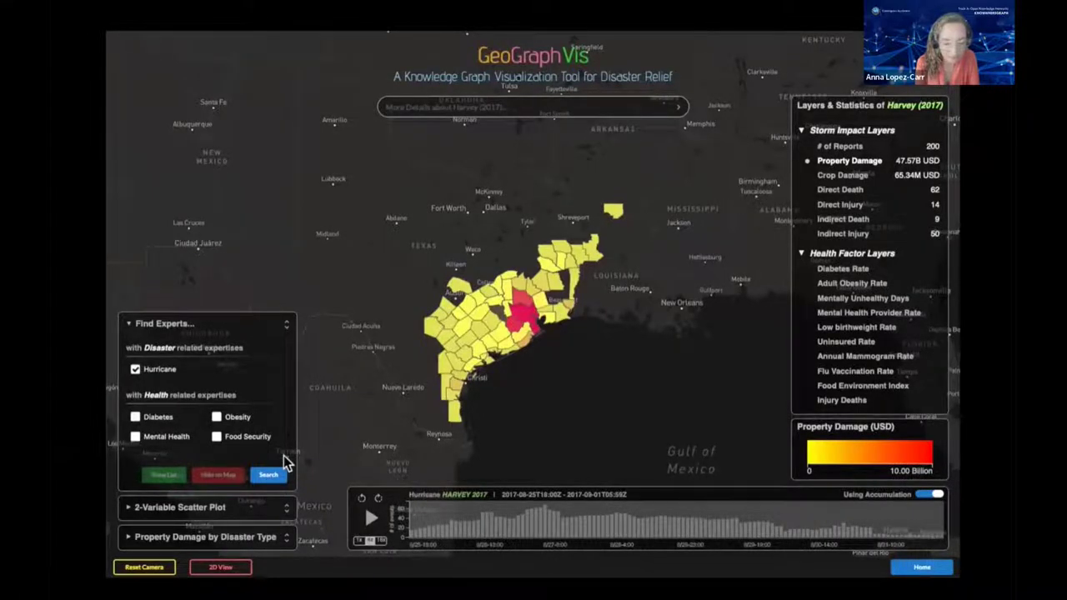
left_click(278, 485)
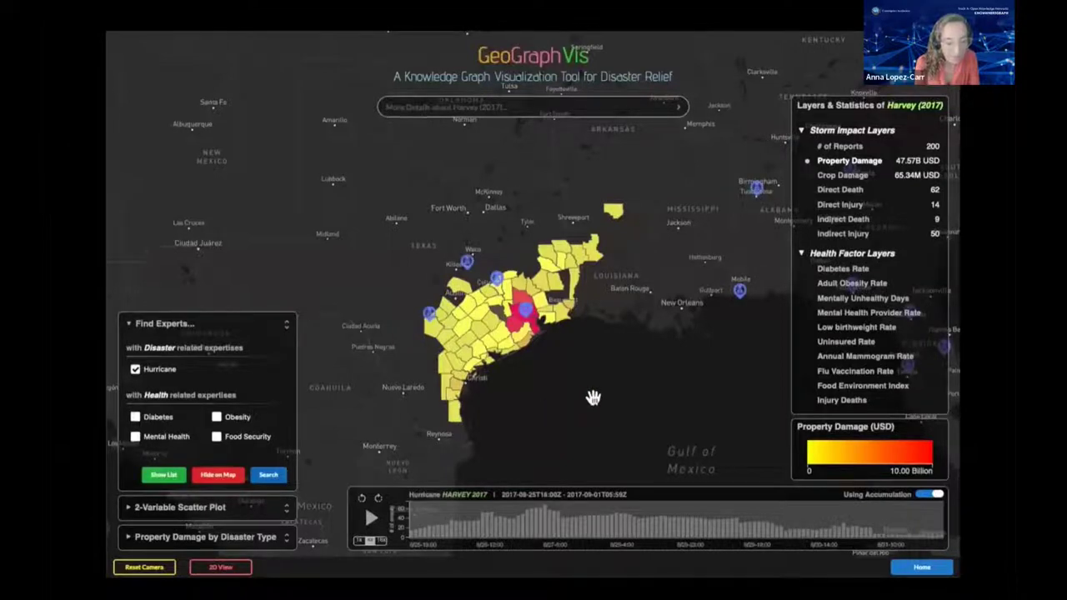
scroll(593, 398, "down", 5)
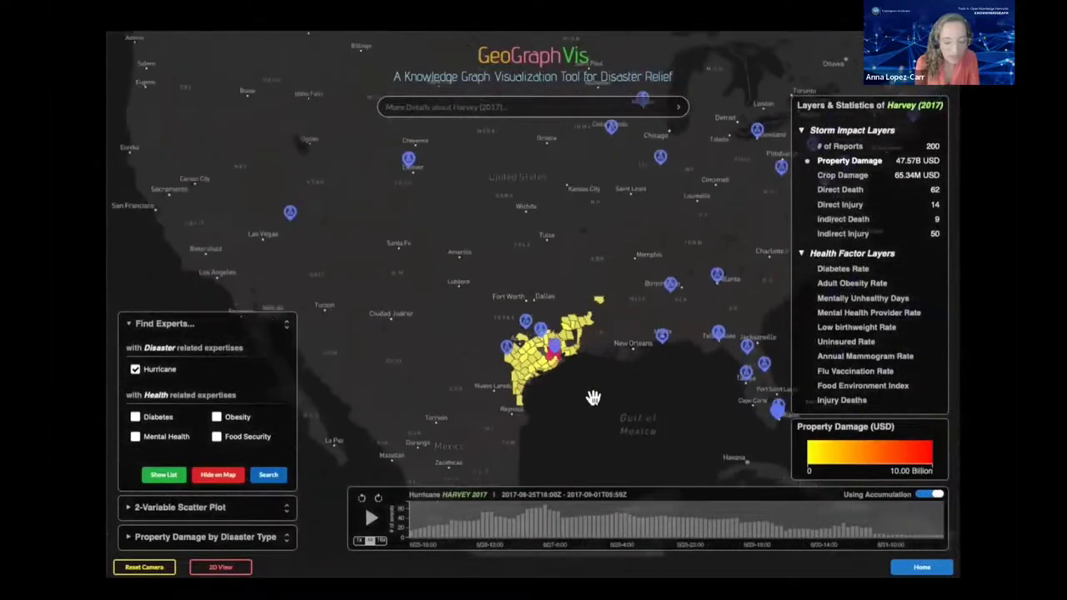
left_click_drag(600, 402, 575, 434)
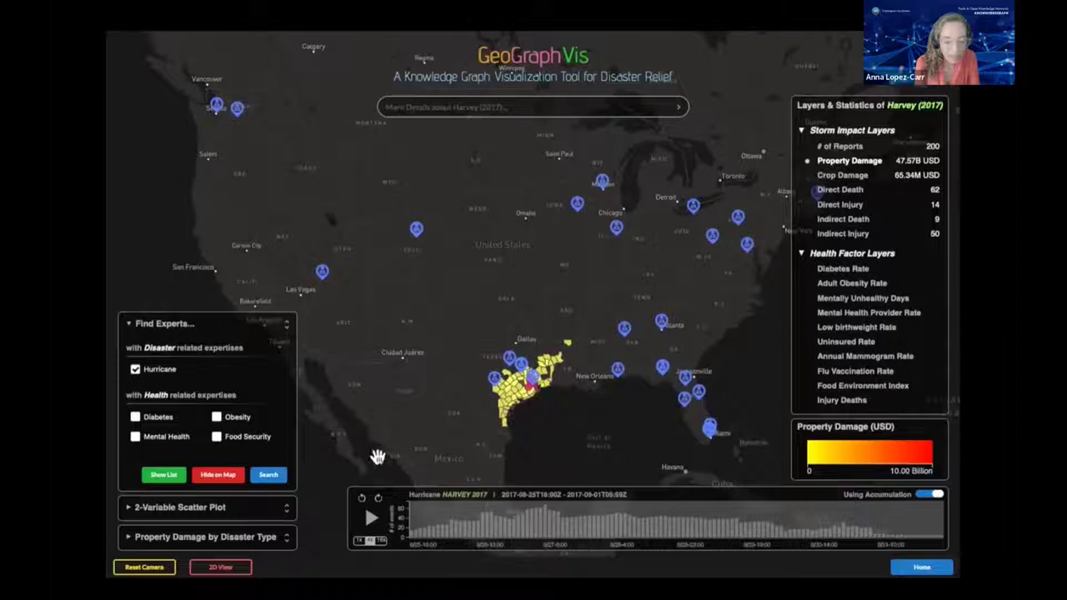
left_click(173, 480)
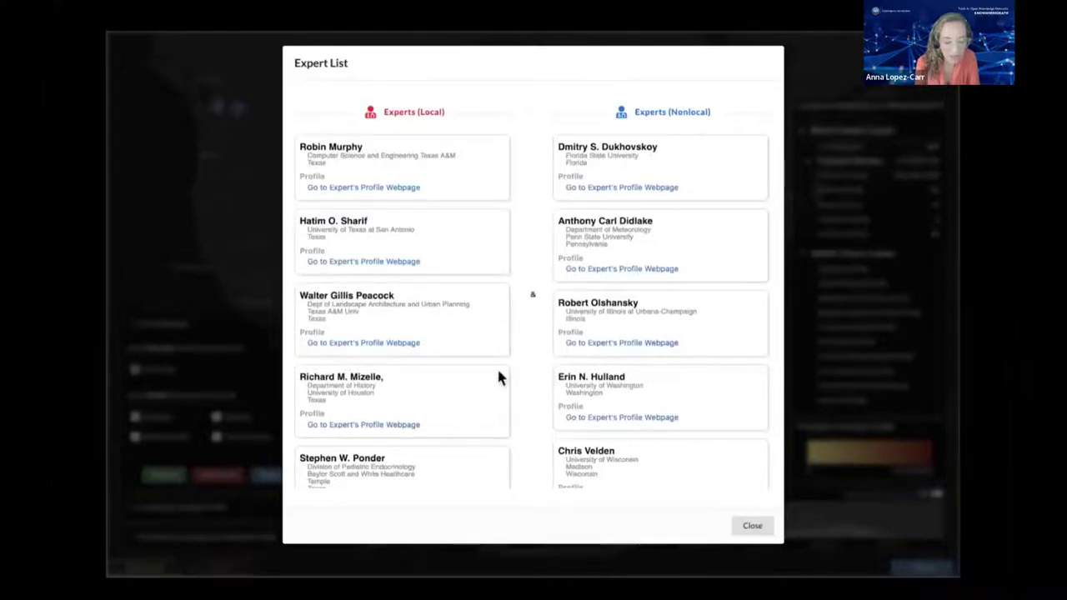
scroll(498, 378, "down", 4)
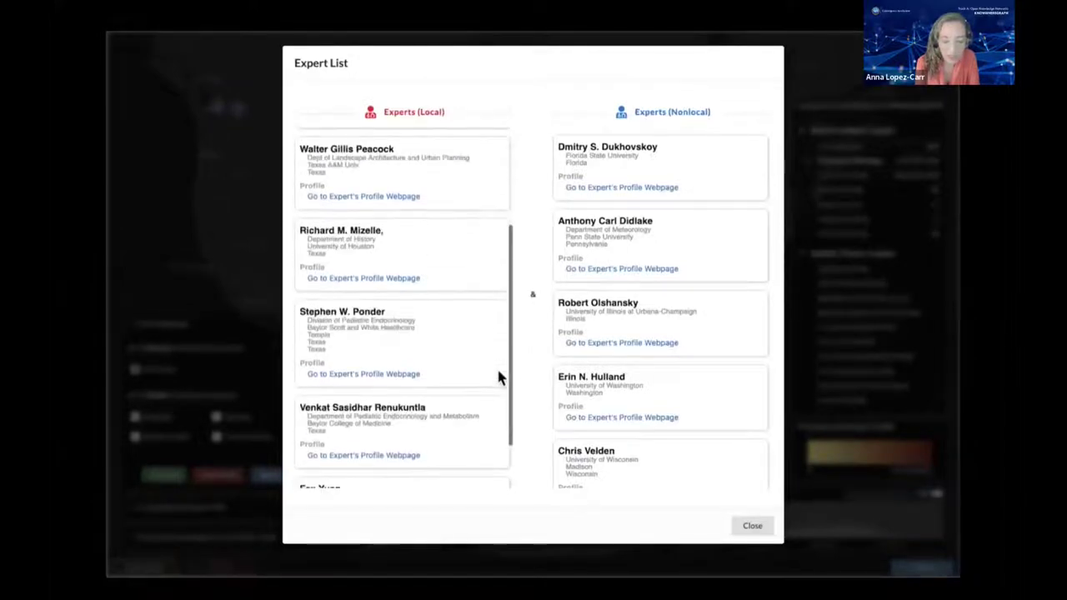
scroll(497, 378, "down", 1)
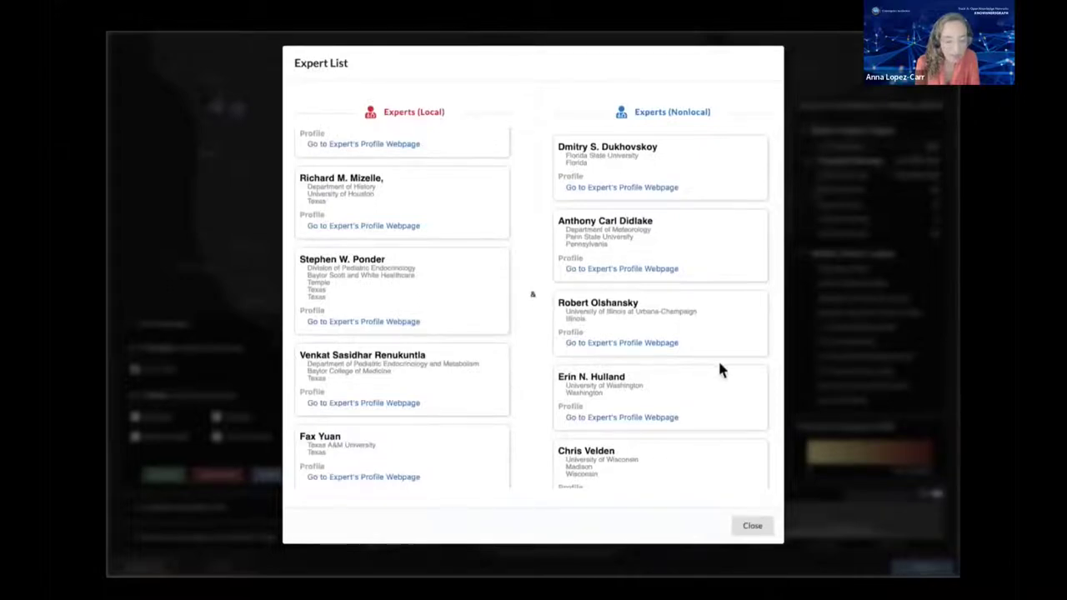
scroll(720, 370, "down", 3)
scroll(720, 370, "down", 2)
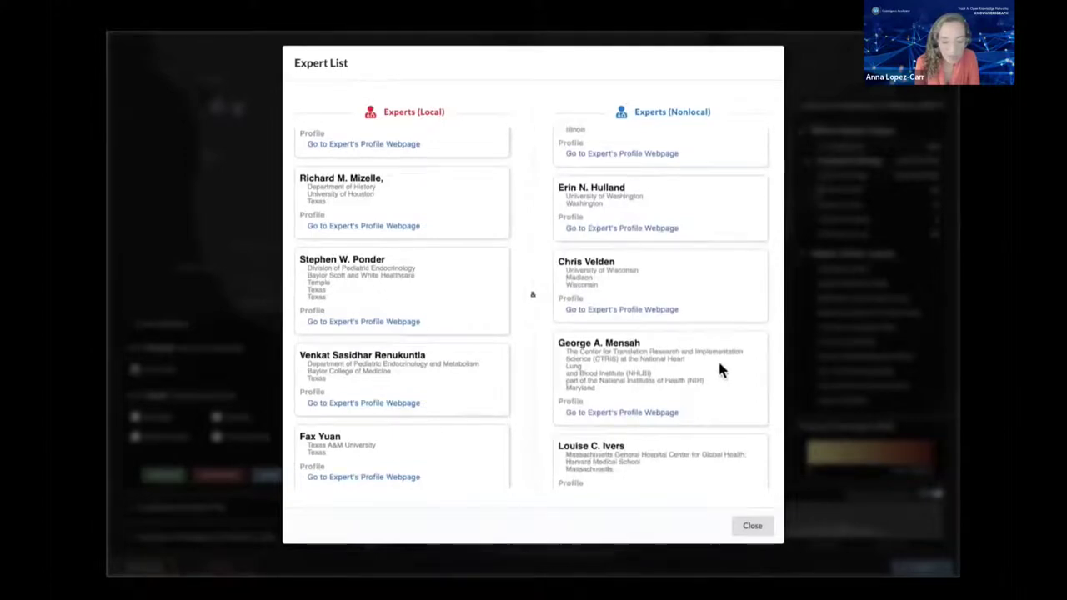
left_click(750, 532)
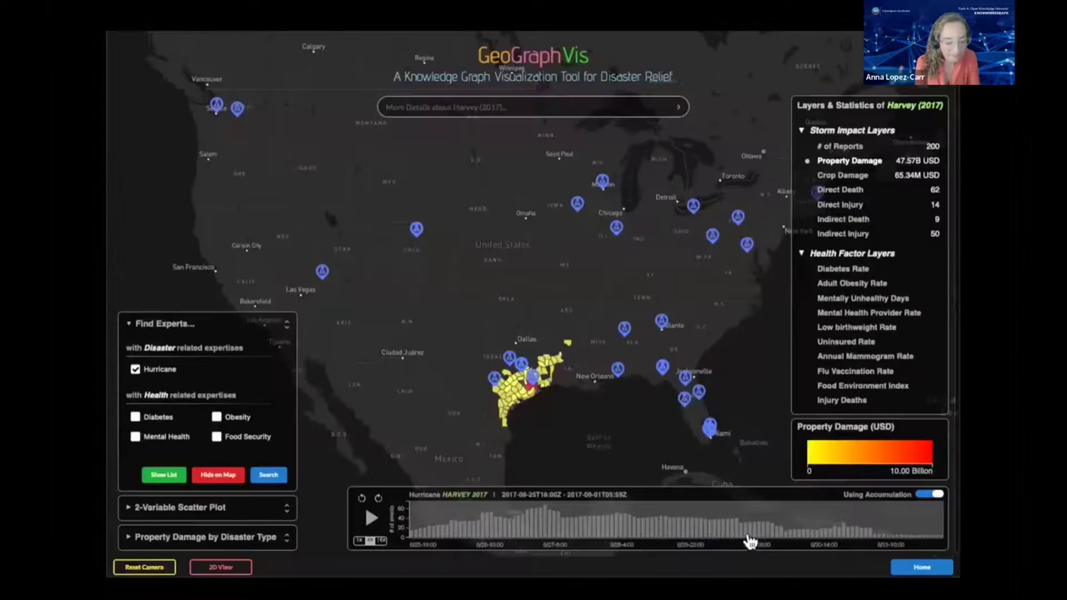
Swap the expertise filter from Hurricane to Diabetes and Obesity and rerun the search
left_click(170, 378)
left_click(169, 422)
left_click(226, 422)
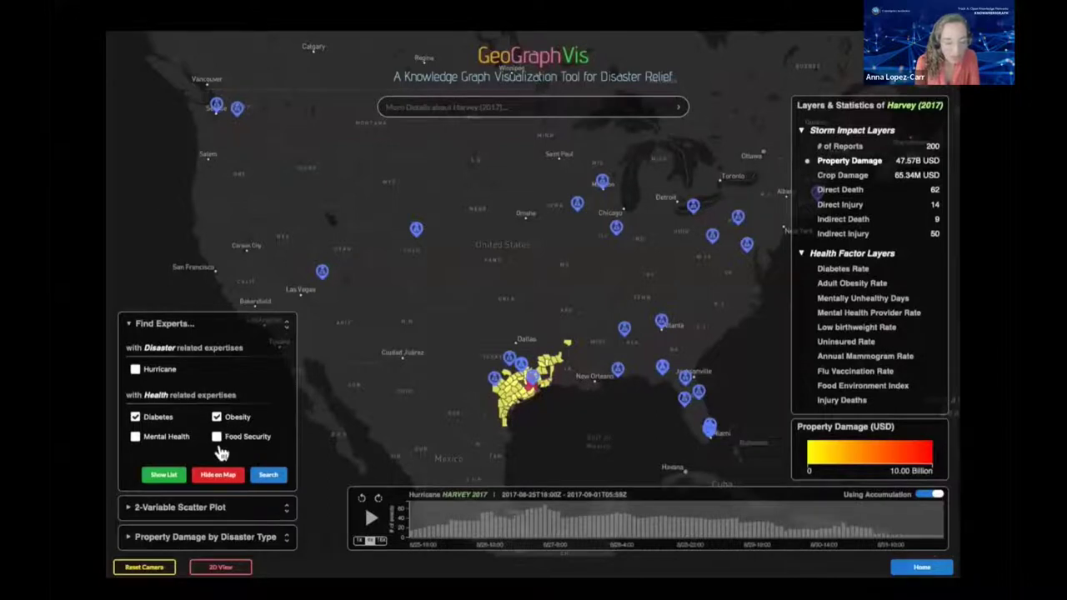
left_click(282, 483)
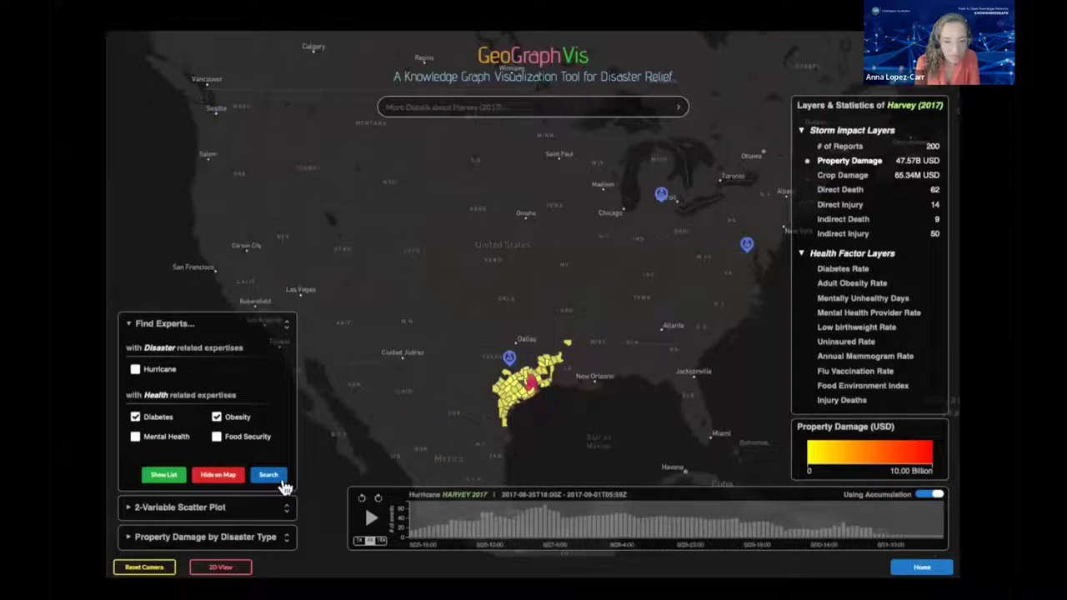
View and close the Dallas-area expert's profile, then advance to the KnowWhereGraph slide
mouse_move(515, 368)
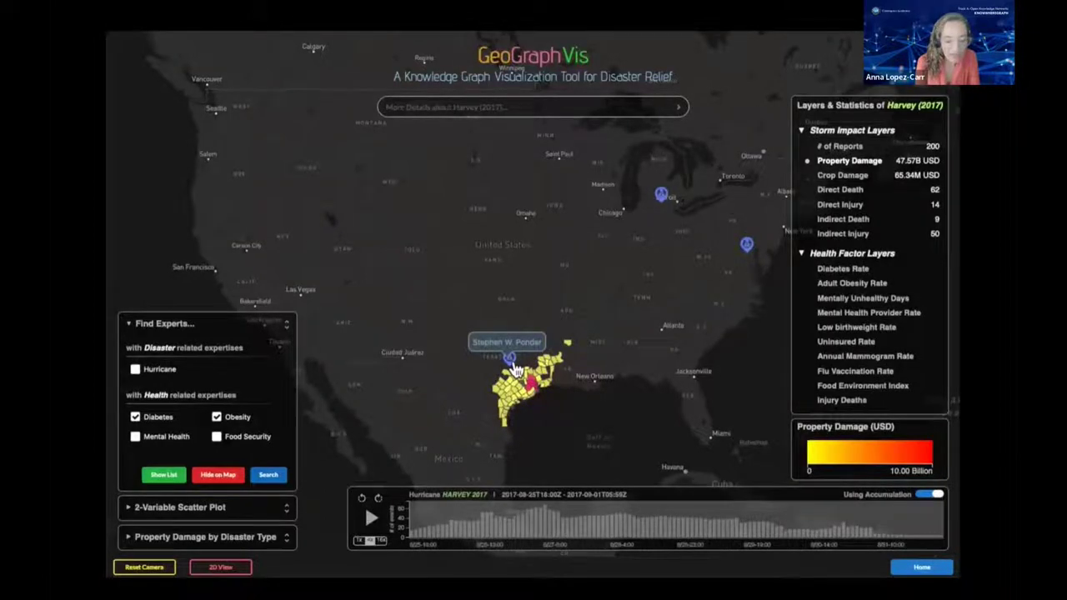
left_click(513, 360)
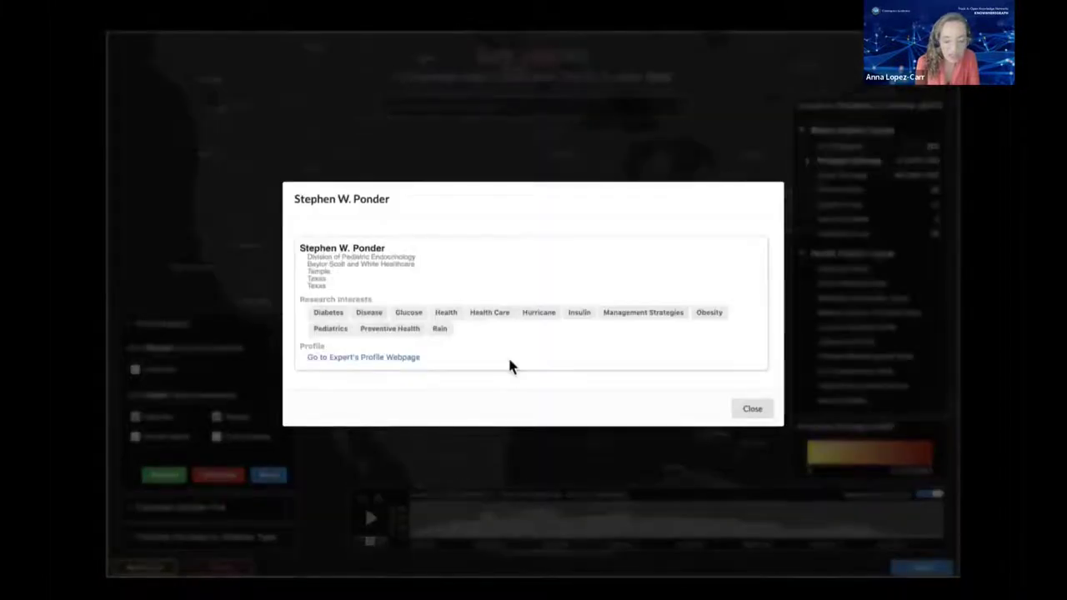
left_click(738, 418)
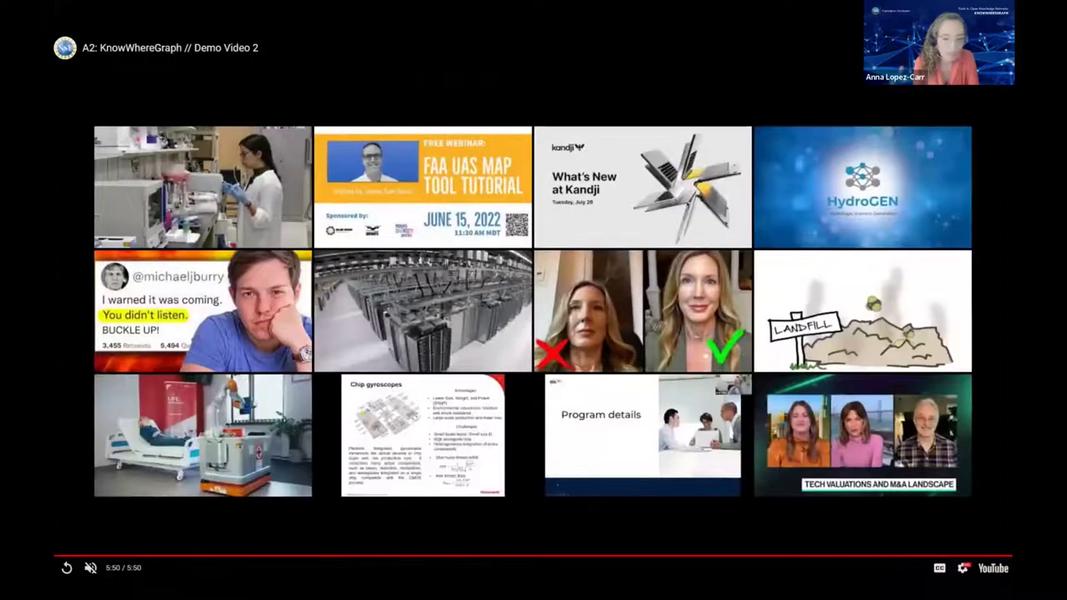
key("alt+Tab")
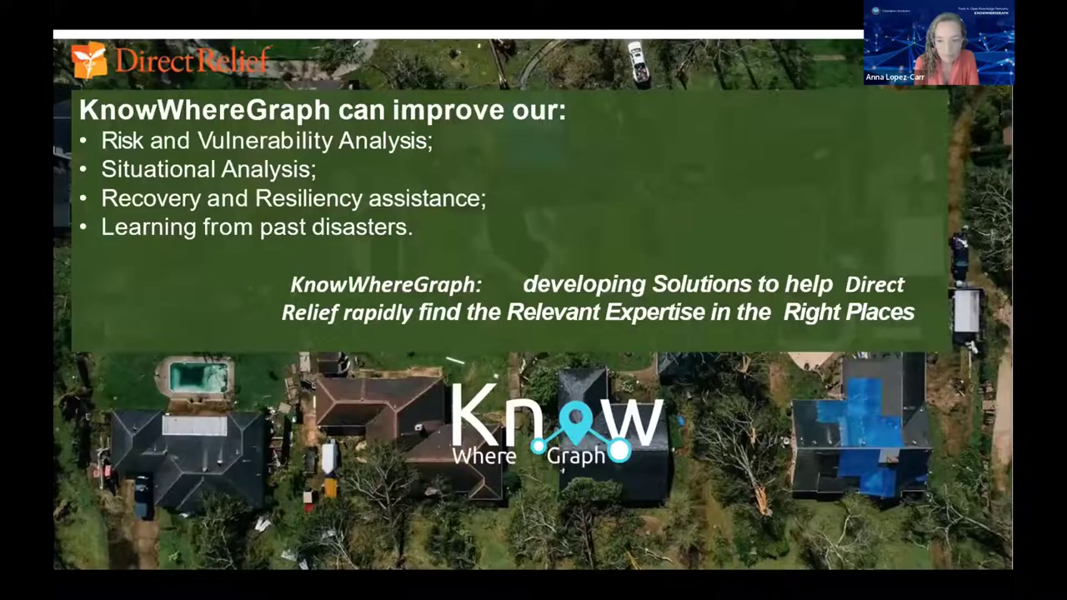